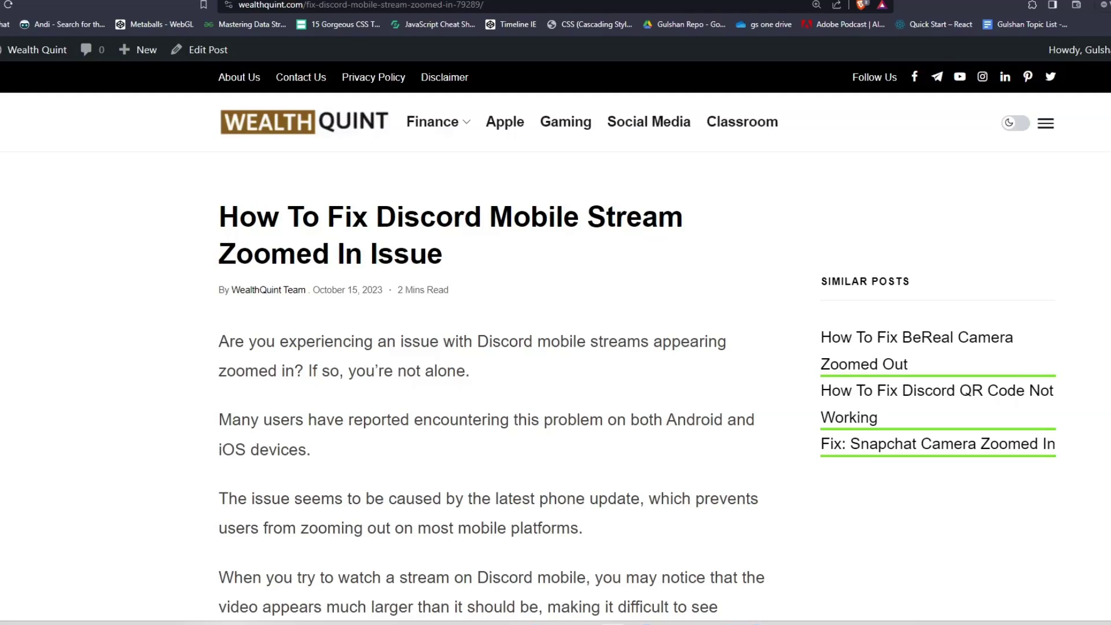
scroll(556, 347, down, 2)
scroll(556, 347, down, 3)
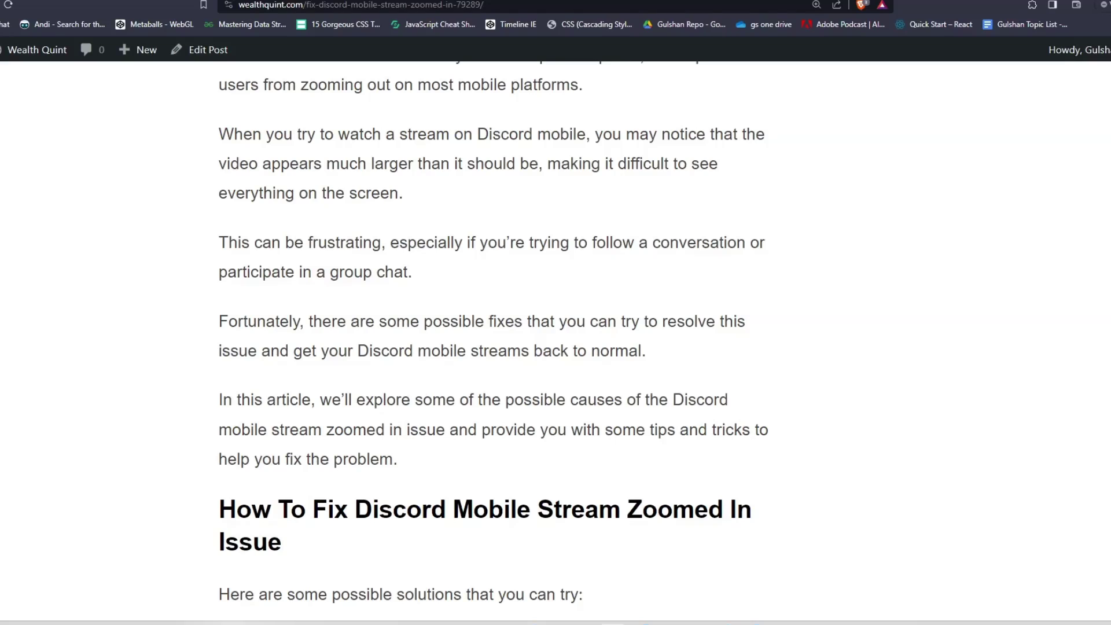
scroll(498, 341, down, 4)
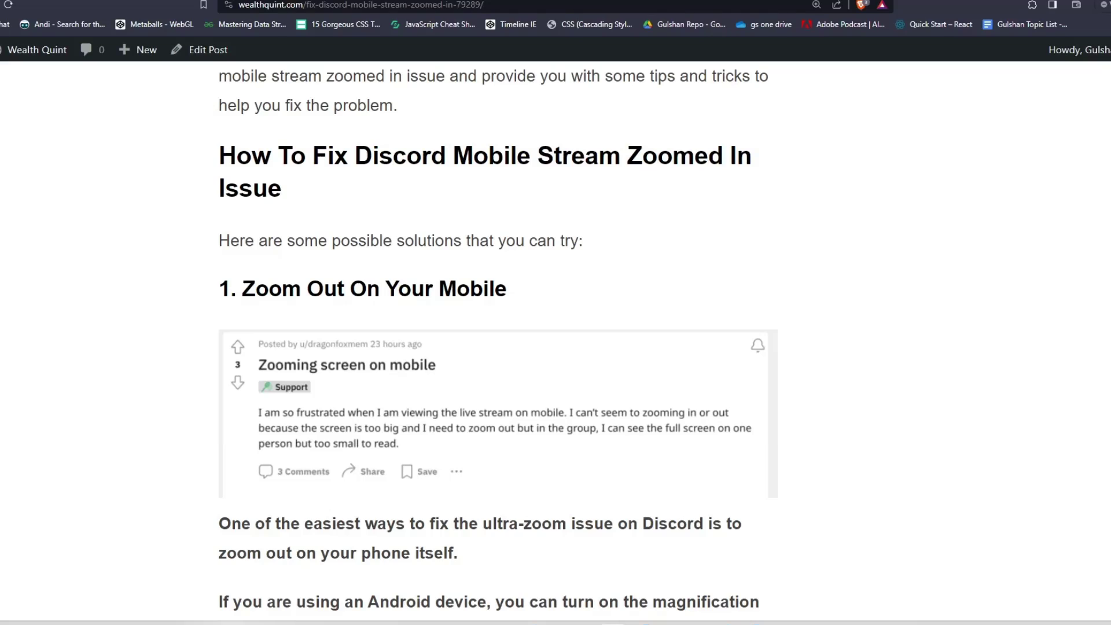
scroll(498, 348, down, 2)
scroll(497, 347, down, 3)
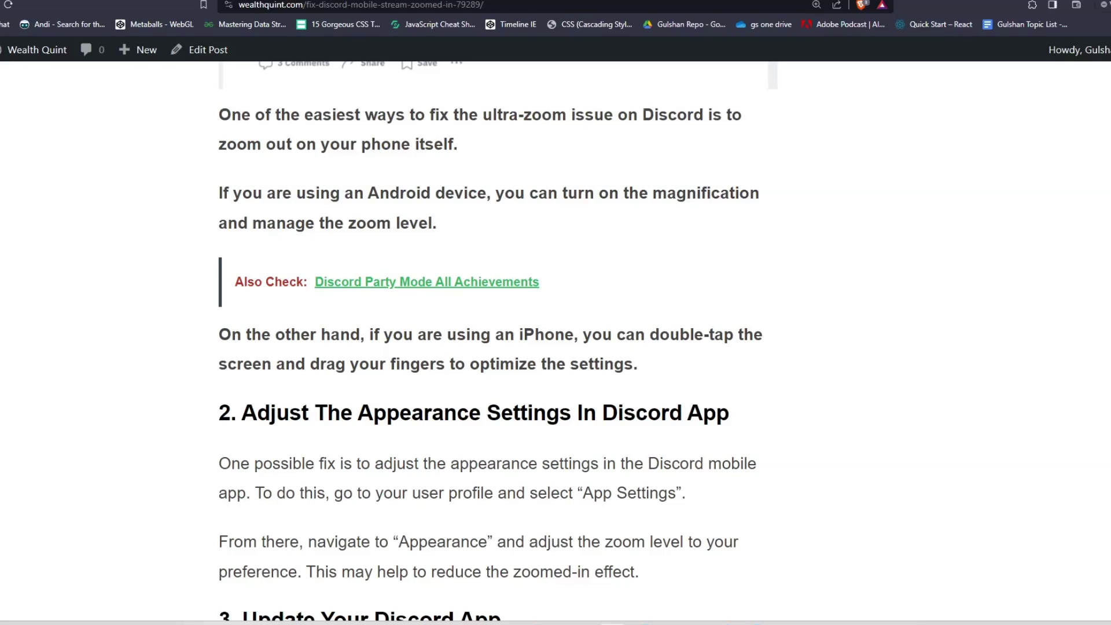
scroll(497, 344, down, 3)
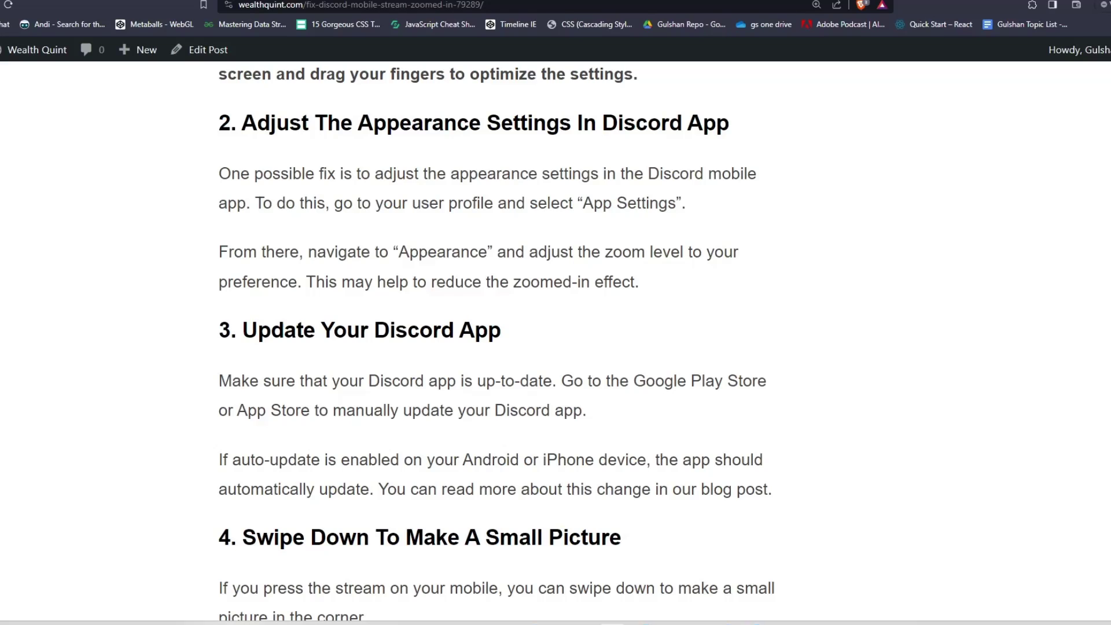
scroll(556, 348, down, 3)
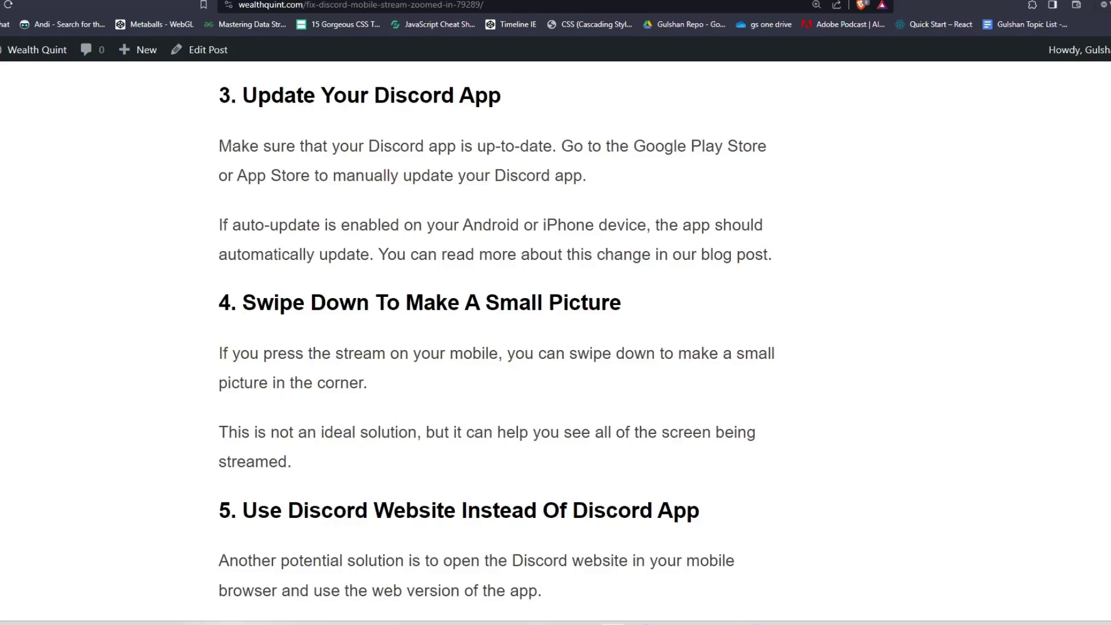
scroll(496, 339, down, 4)
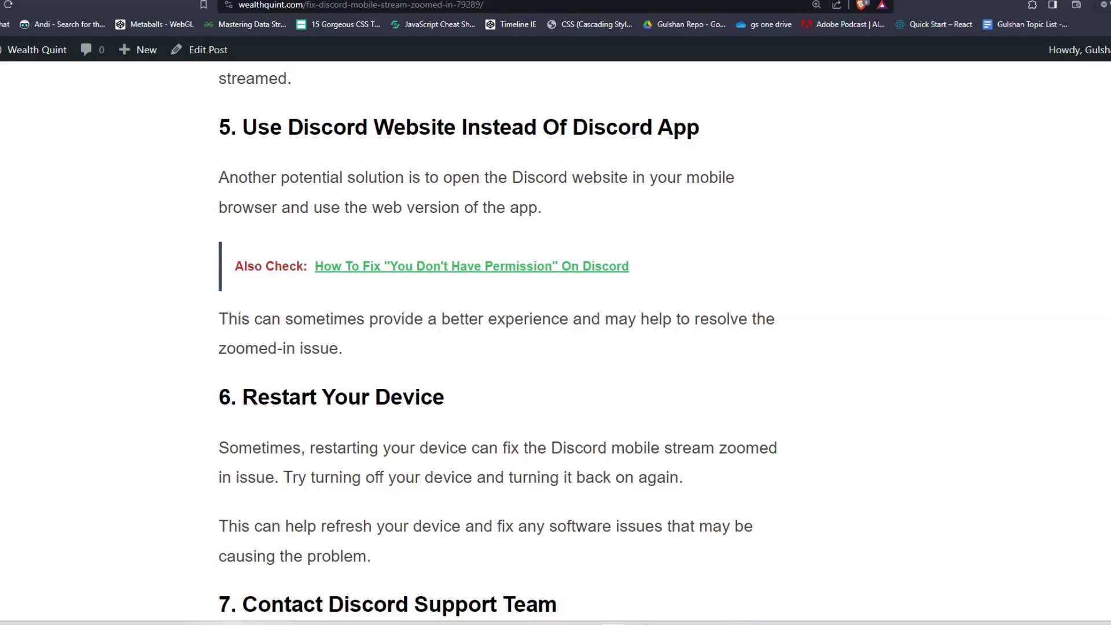
scroll(556, 347, down, 3)
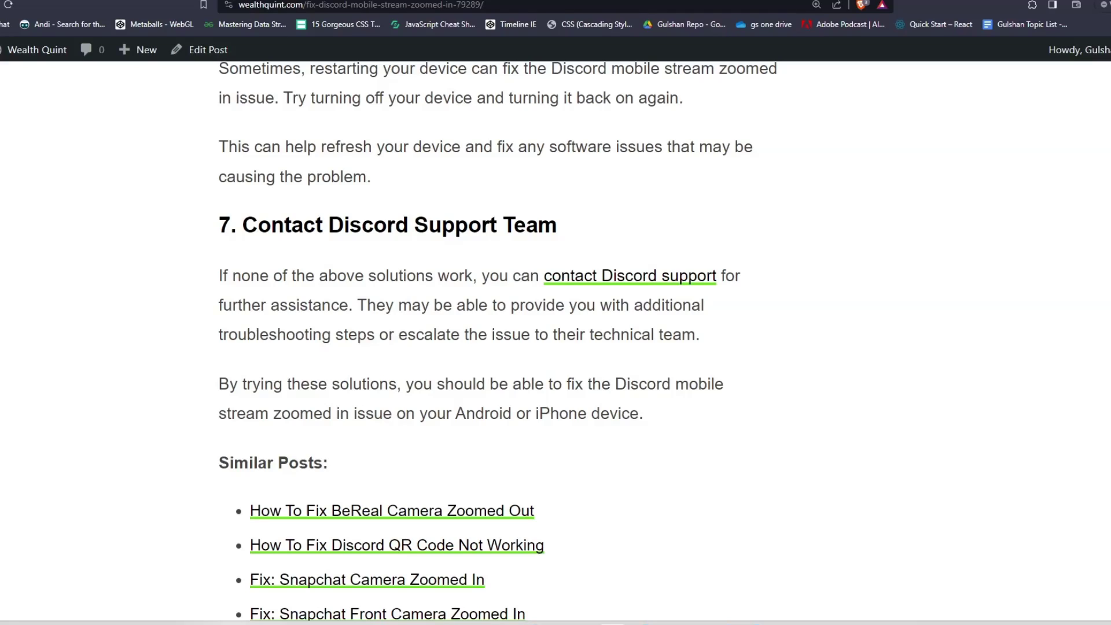
scroll(499, 347, down, 5)
scroll(500, 348, up, 15)
scroll(500, 347, up, 10)
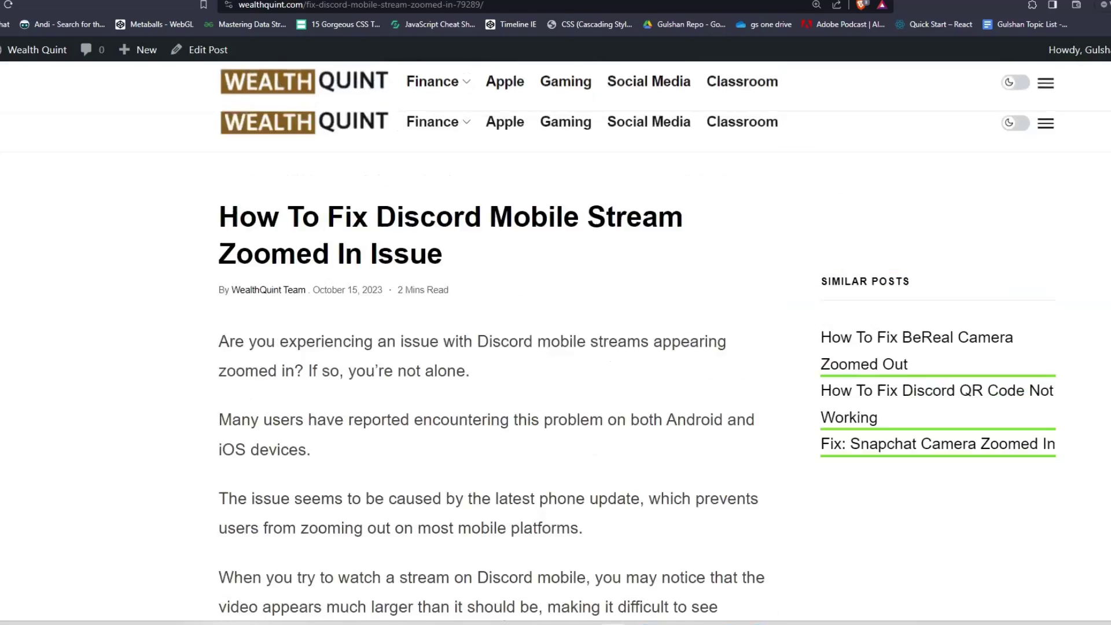